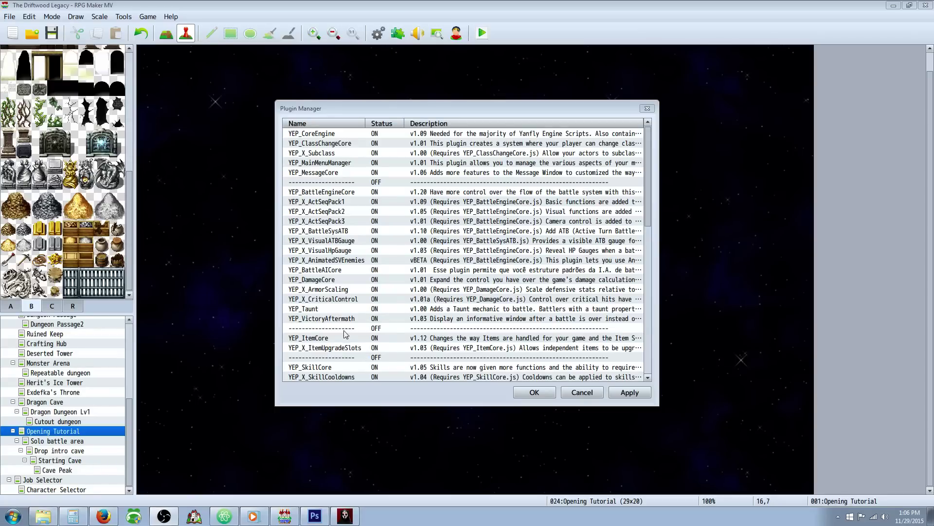
Confirm YEP_X_ArmorScaling sits below YEP_CoreEngine, YEP_BattleEngineCore and YEP_DamageCore in the plugin list
click(335, 291)
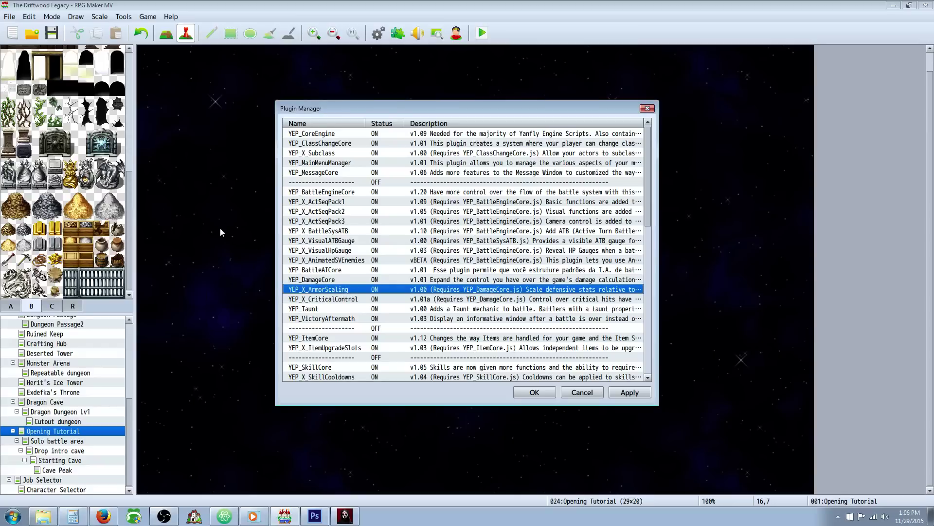
click(343, 134)
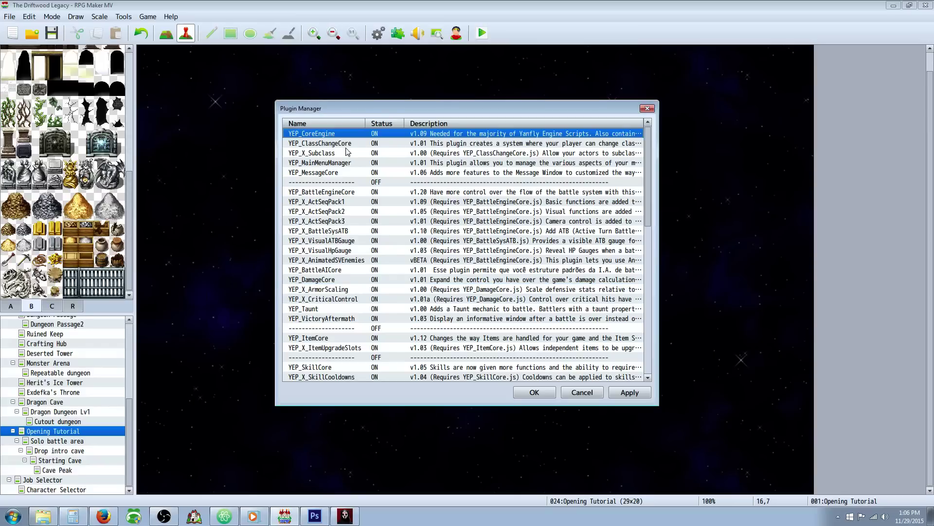
click(330, 193)
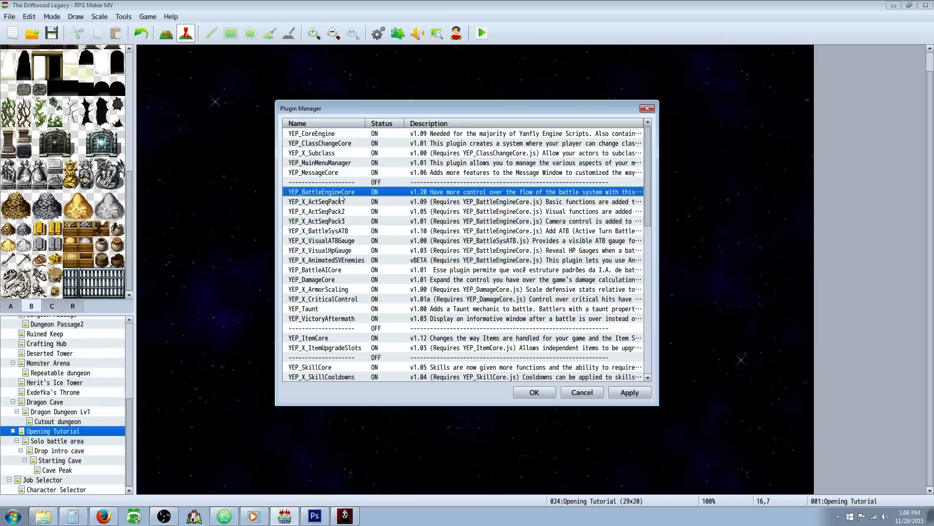
click(332, 281)
click(337, 291)
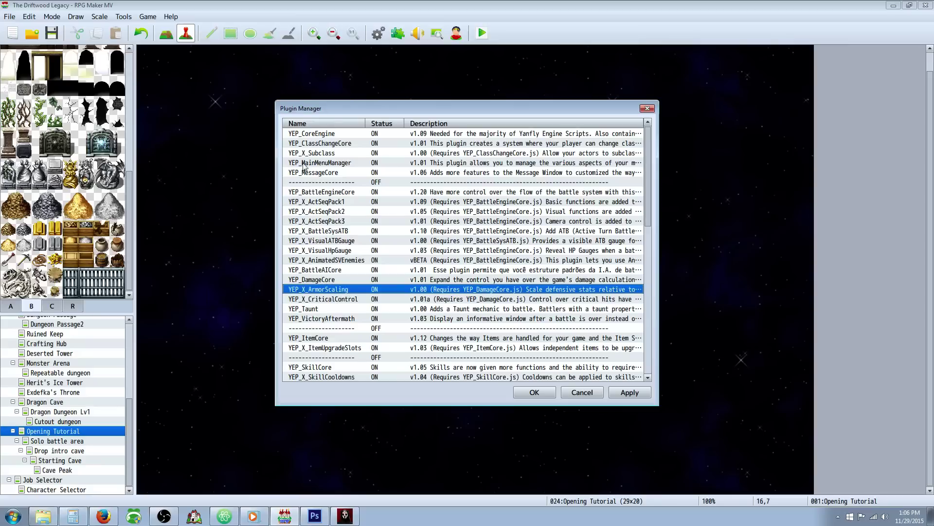
click(319, 134)
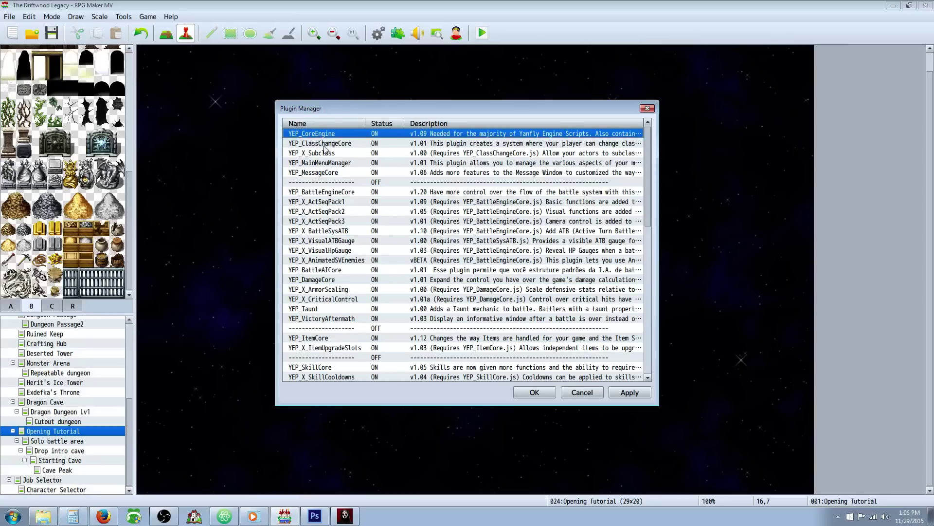
click(322, 194)
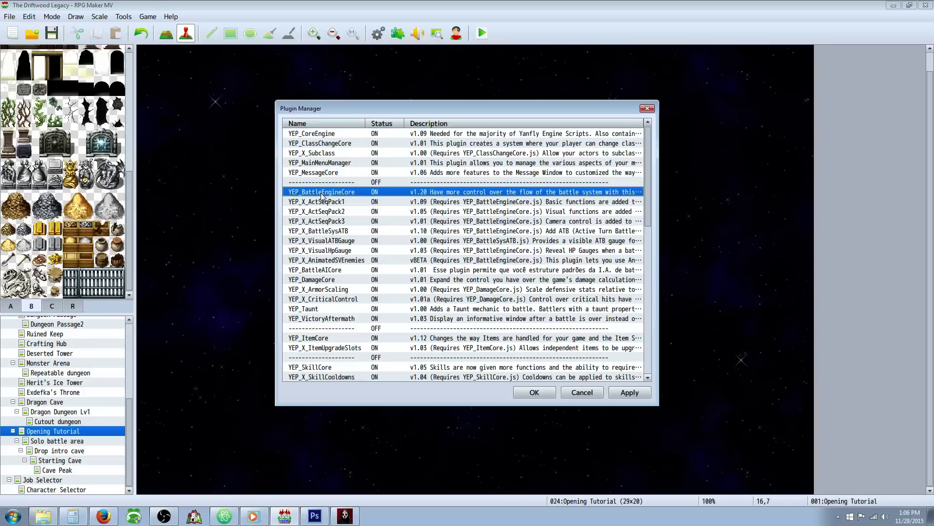
click(318, 281)
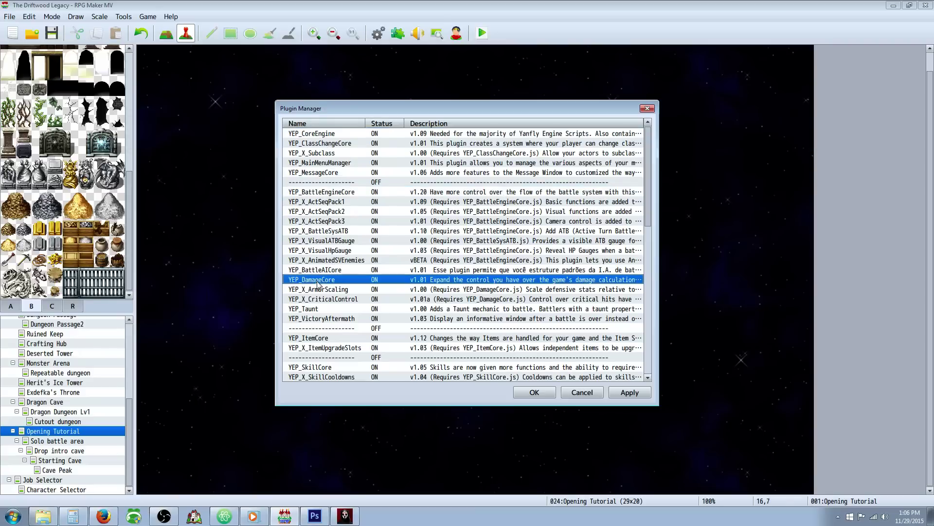
click(336, 291)
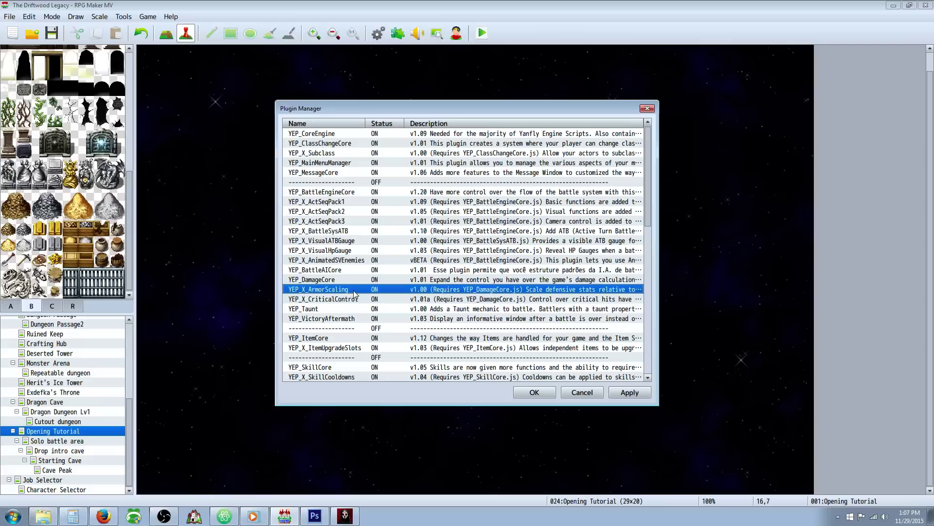
Open YEP_X_ArmorScaling's settings and read through its help text
double_click(342, 291)
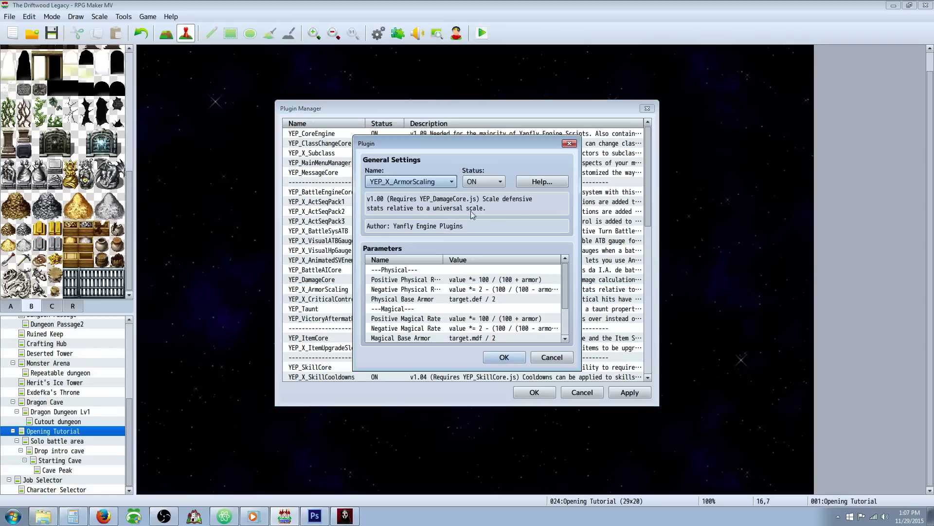
click(531, 182)
mouse_move(598, 181)
mouse_down()
mouse_move(596, 335)
mouse_move(599, 182)
mouse_up()
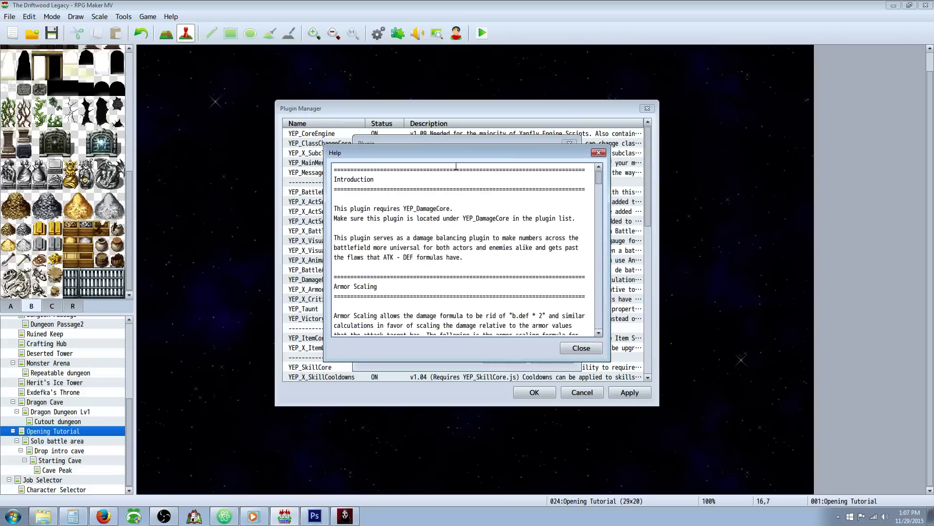
click(572, 350)
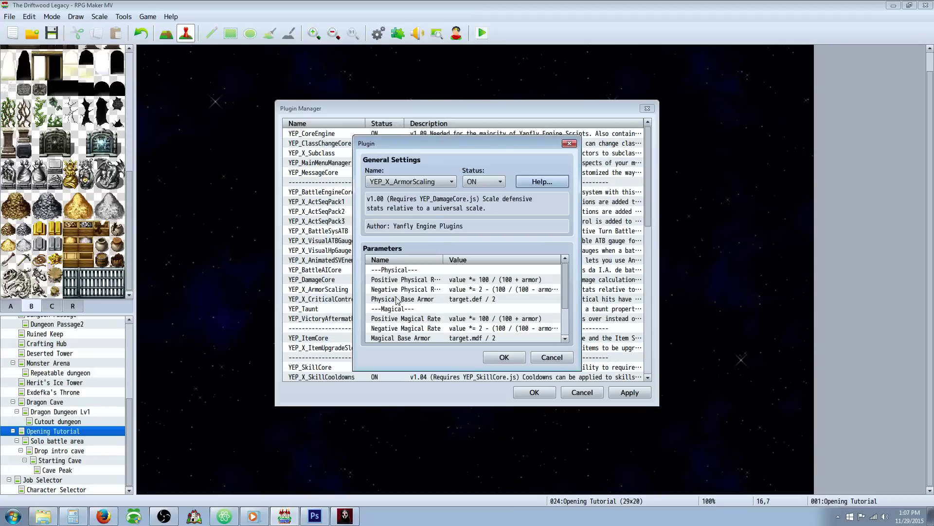
Review the physical, magical and certain formula parameters, then confirm both plugin dialogs
scroll(438, 281, down, 2)
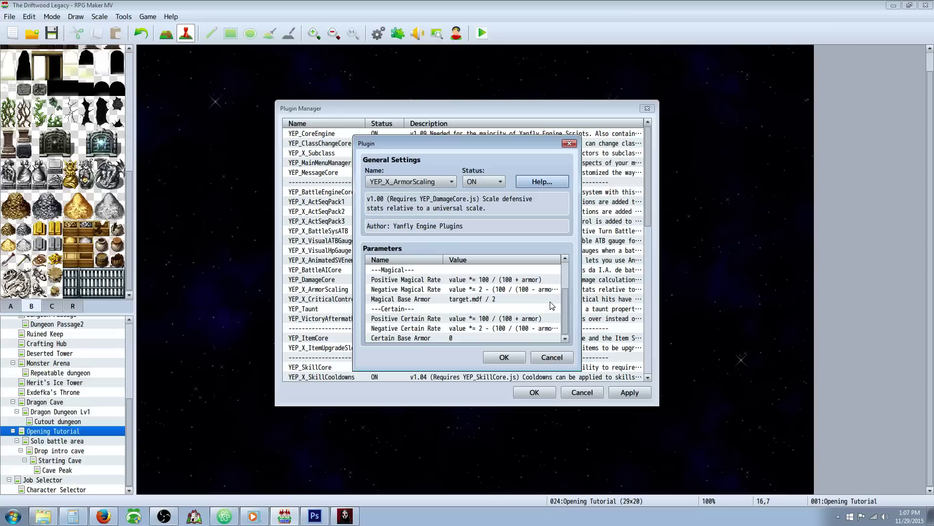
drag(566, 302, 566, 273)
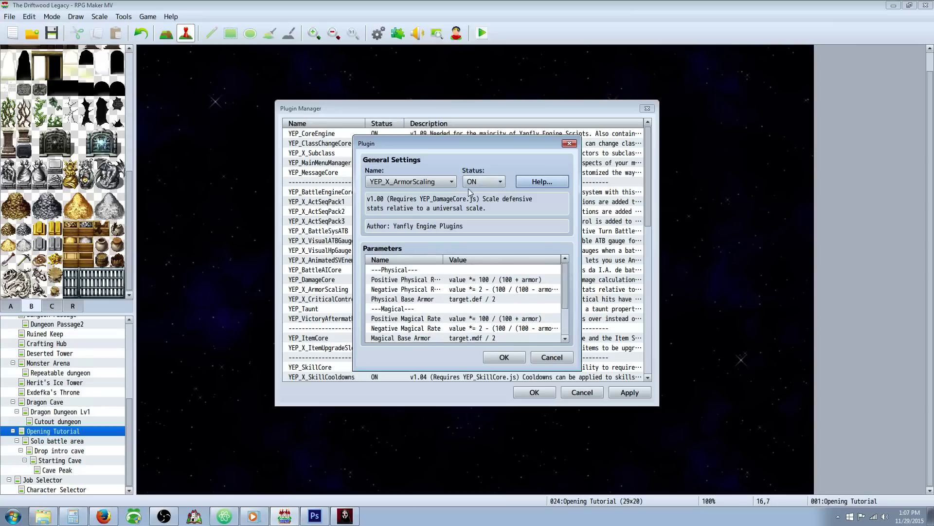
mouse_move(565, 281)
mouse_down()
mouse_move(565, 306)
mouse_move(567, 273)
mouse_move(563, 314)
mouse_up()
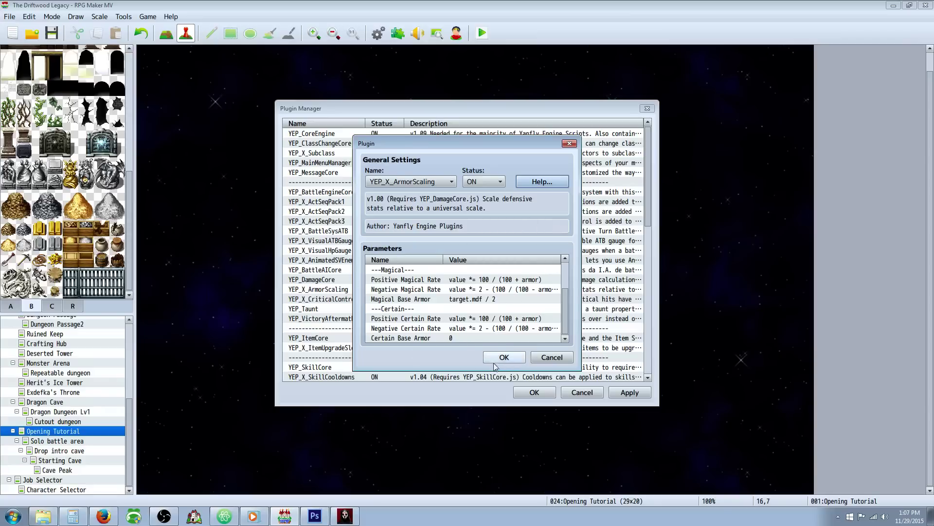
click(515, 359)
click(534, 392)
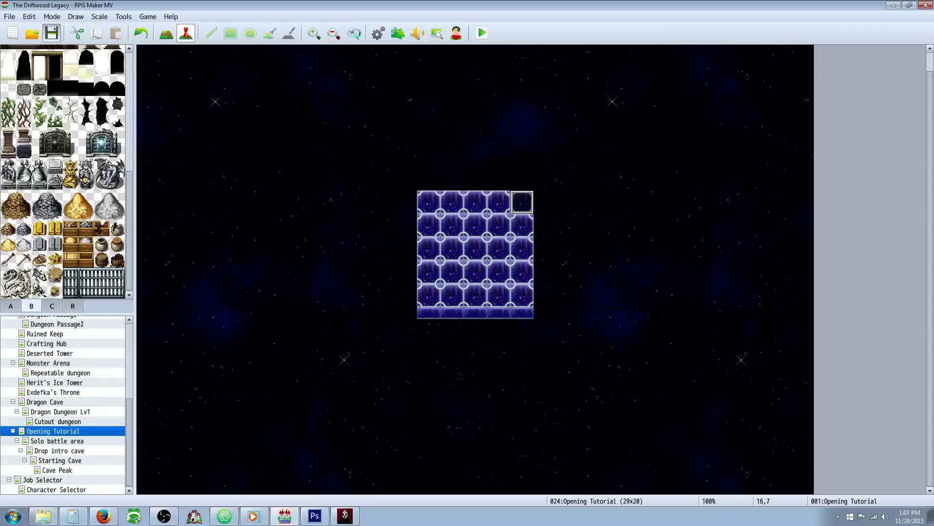
Bring up the 0001 Attack skill in the Database's Skills list
click(383, 35)
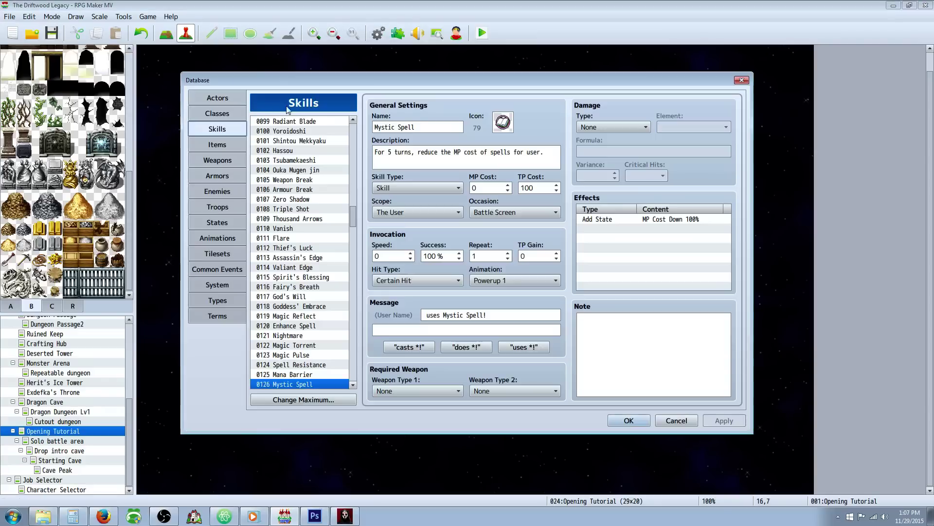
scroll(351, 358, up, 10)
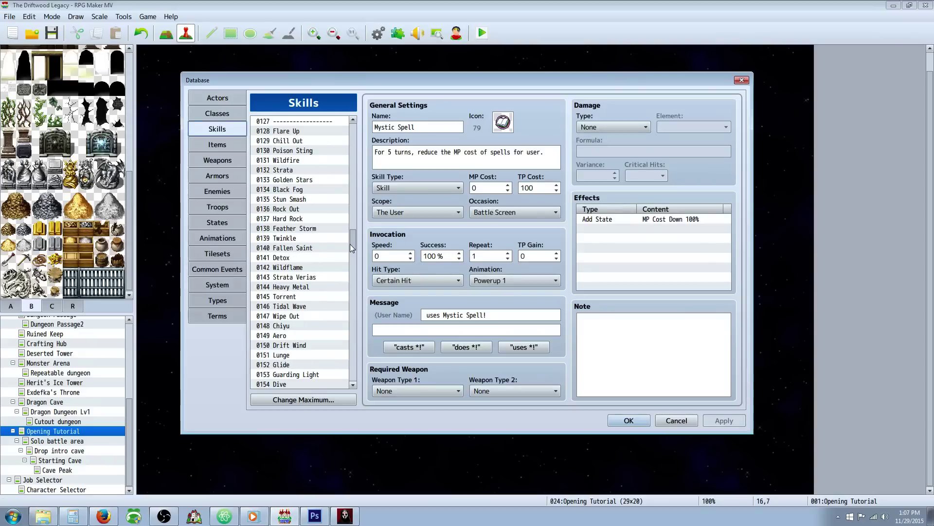
scroll(352, 148, up, 9)
scroll(352, 148, up, 14)
click(275, 120)
Trim the Attack formula to a.atk * 4 by deleting ' - b.def * 2'
click(643, 151)
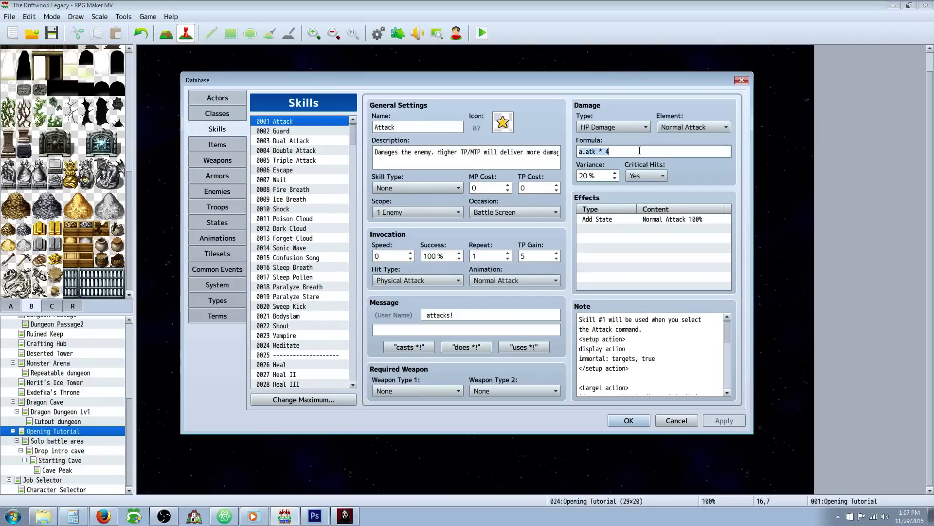
text( -)
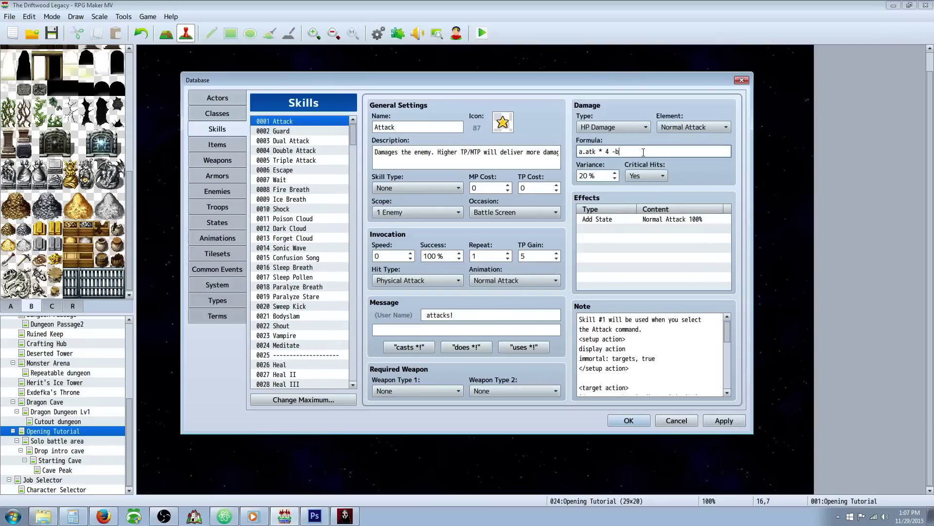
text( b.def)
drag(657, 151, 614, 153)
click(614, 152)
mouse_move(621, 152)
mouse_down()
mouse_move(643, 150)
mouse_move(617, 151)
mouse_up()
key(BackSpace)
key(BackSpace)
key(BackSpace)
Remove ' - b.def * 2' from Dual Attack's formula, leaving a.atk * 4
click(302, 144)
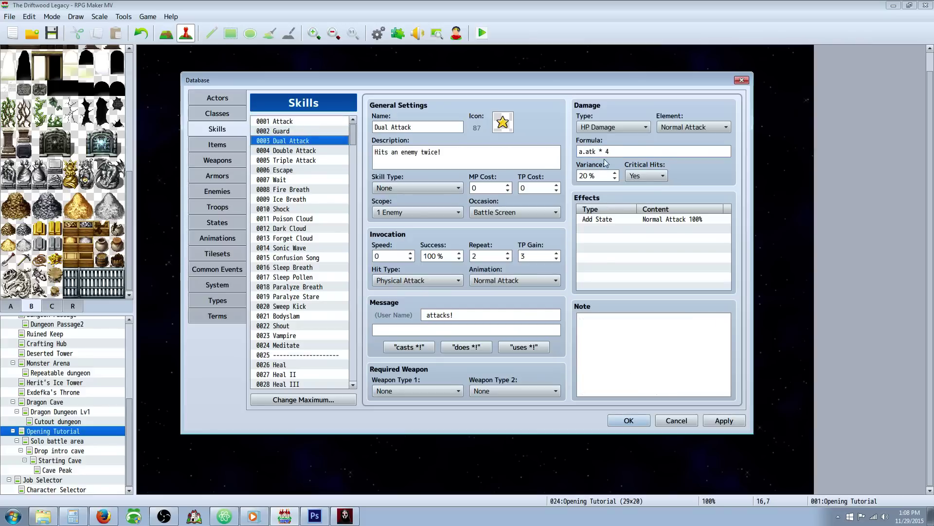
triple_click(641, 151)
click(640, 152)
text(- b.d)
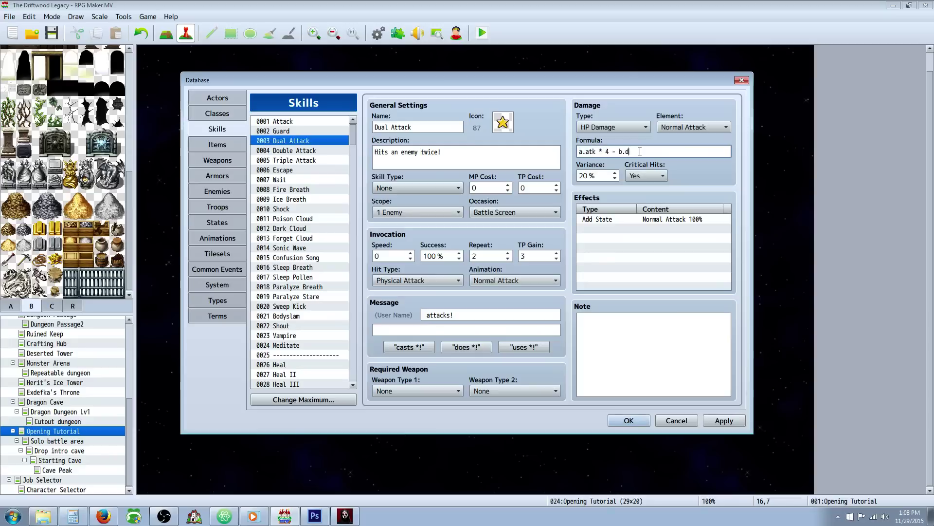
text(ef * 2)
drag(649, 151, 612, 152)
key(BackSpace)
Look over Triple Attack, Ice Breath, Poison Cloud and Forget Cloud, then scroll the skills list down
click(310, 150)
click(308, 200)
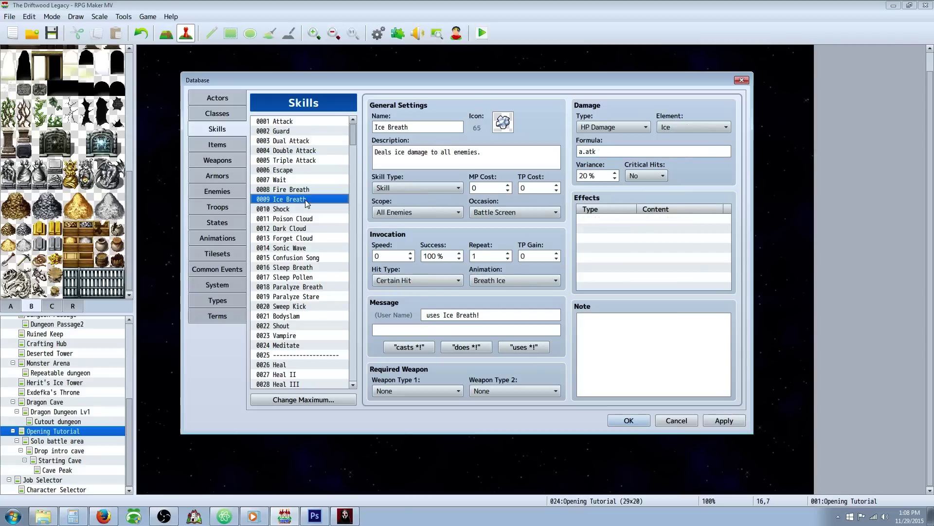
click(307, 219)
click(309, 239)
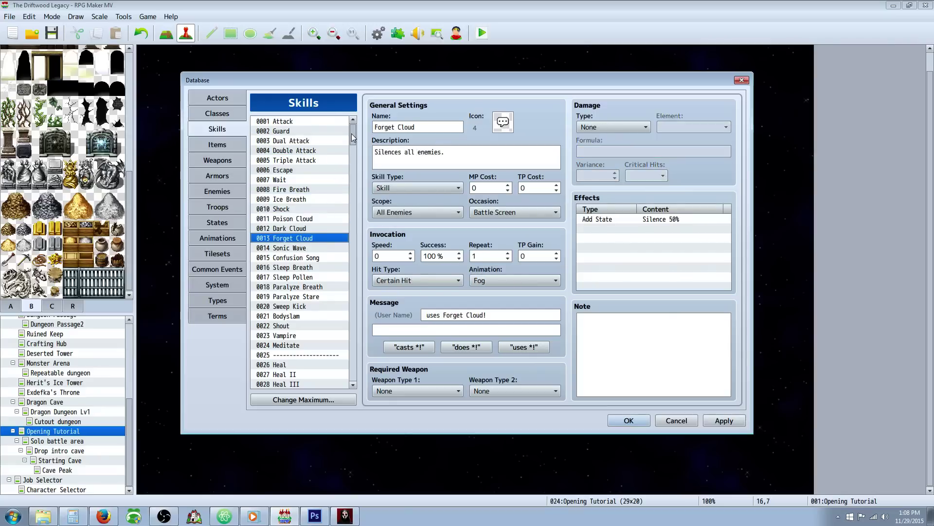
drag(353, 137, 360, 357)
Trim Vampire Strike's formula to a.atk * 4 + a.mat, then apply and close the Database
click(308, 215)
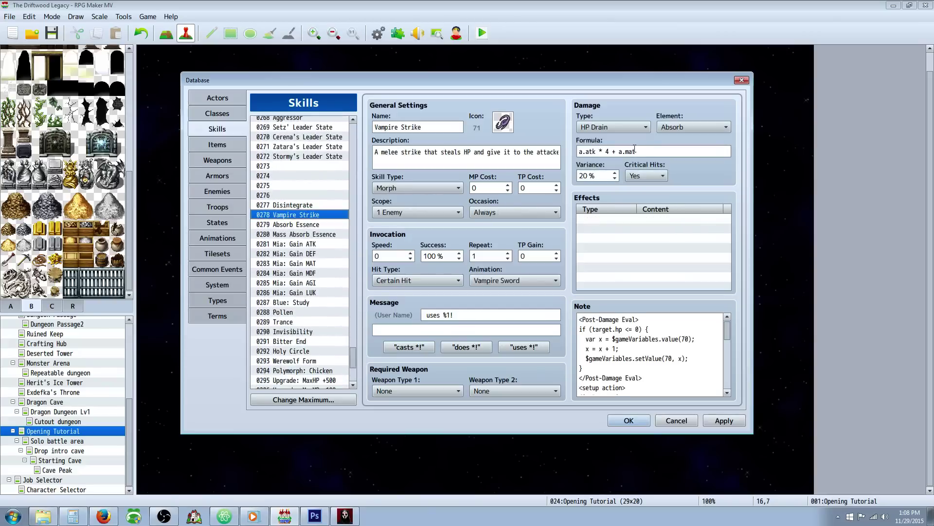
click(662, 148)
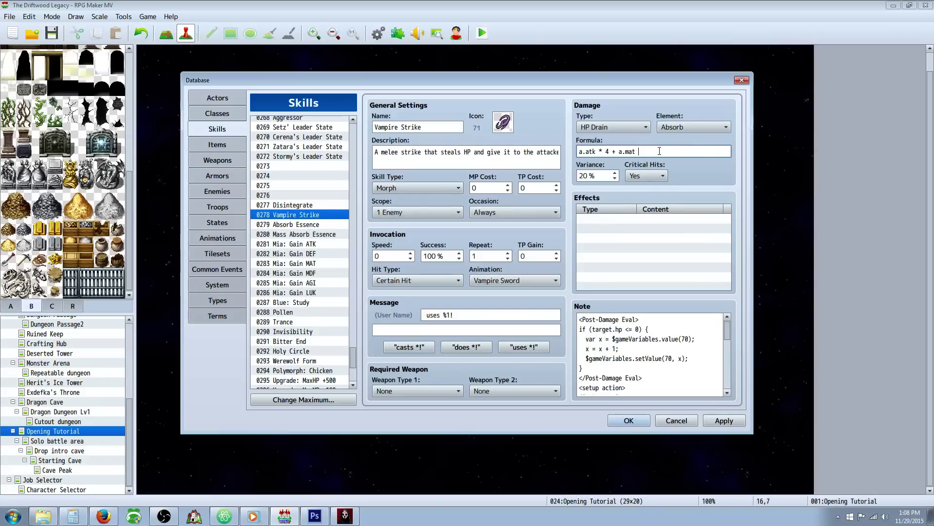
text(b.)
text(de)
key(shift+Left)
key(shift+Left)
key(shift+Left)
drag(651, 151, 684, 149)
key(BackSpace)
key(BackSpace)
key(BackSpace)
click(722, 421)
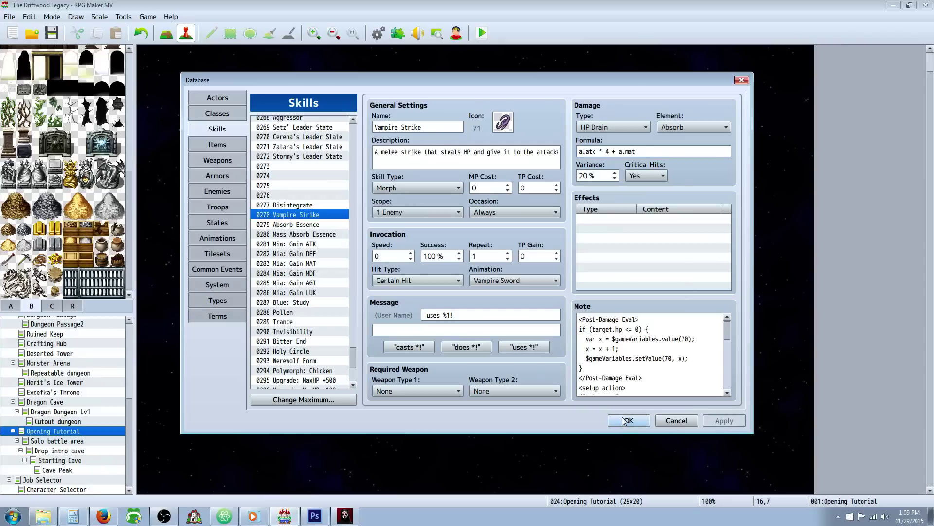
click(626, 421)
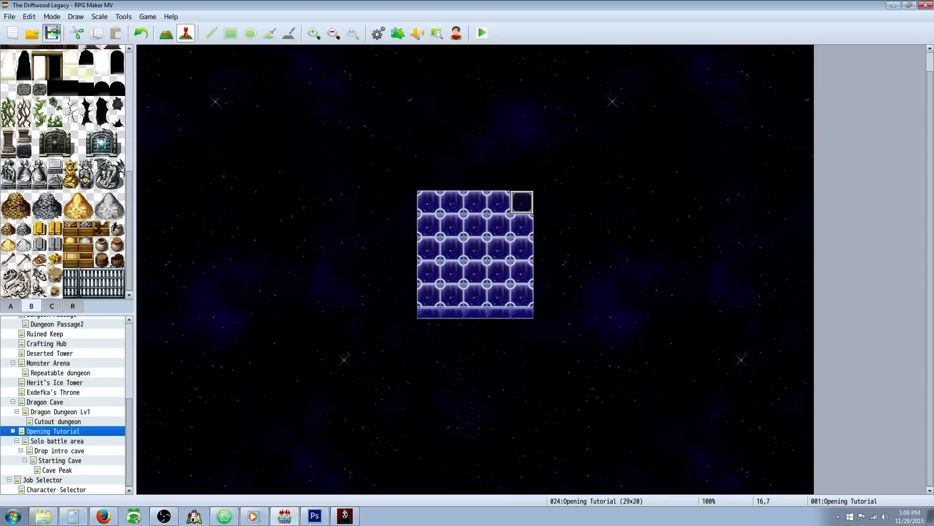
Save the project, then show the Character Selector map via the Job Selector map
click(51, 33)
click(56, 481)
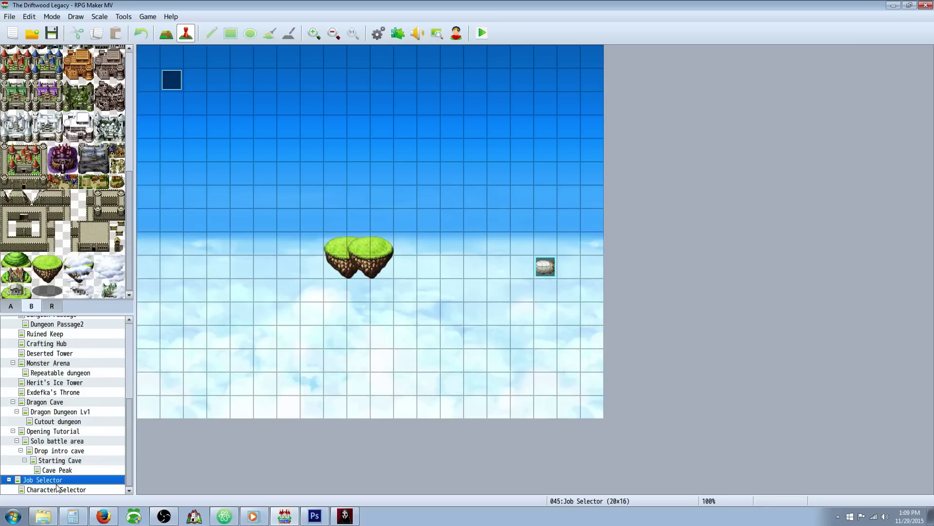
click(58, 489)
click(62, 489)
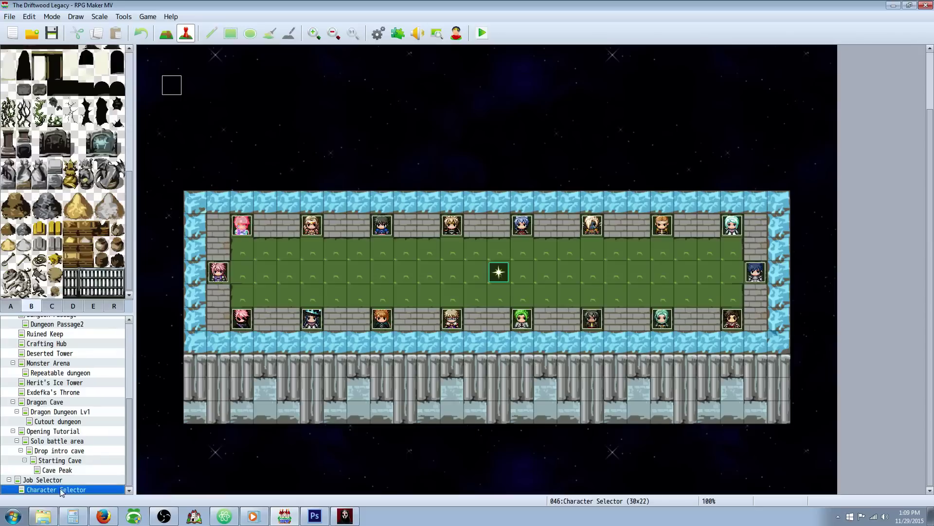